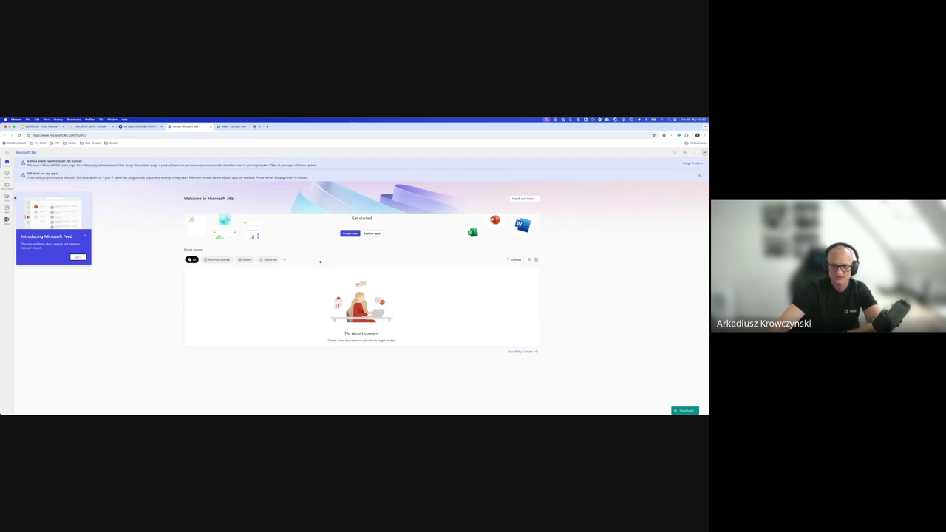
# Step: Return to the Okta end-user dashboard and launch the Okta Website and Salesforce.com apps from it
pyautogui.click(140, 127)
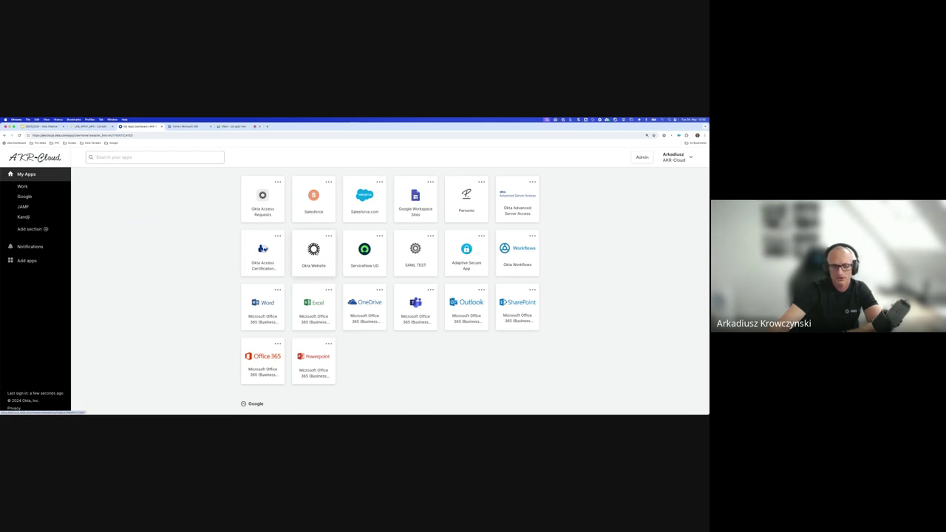
pyautogui.click(315, 251)
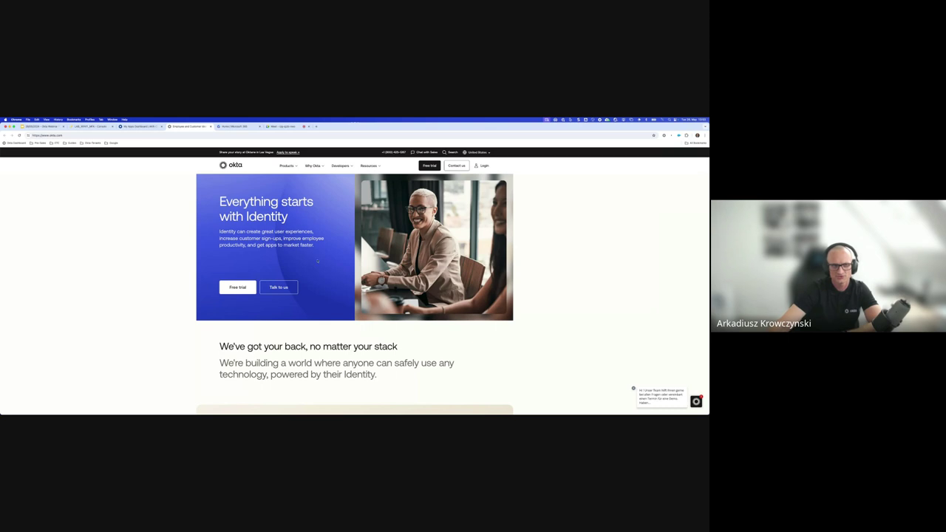
pyautogui.click(141, 126)
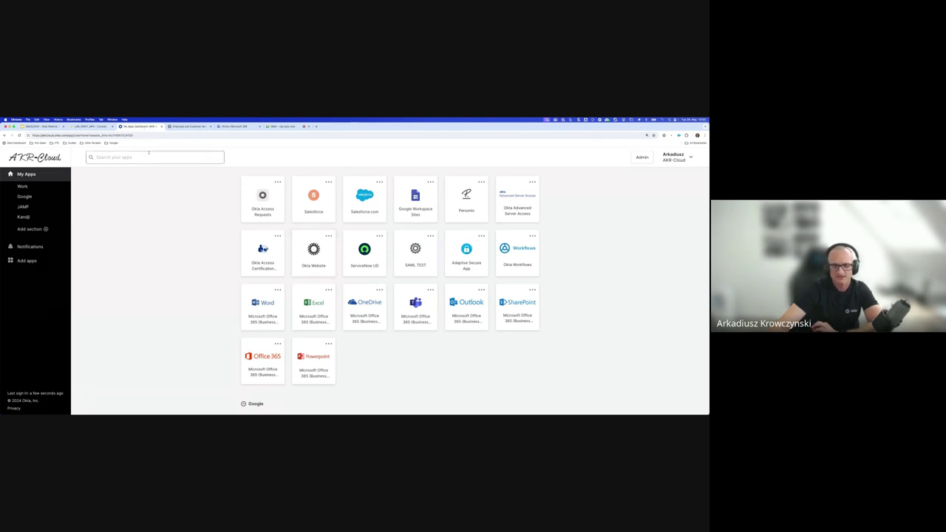
pyautogui.click(364, 198)
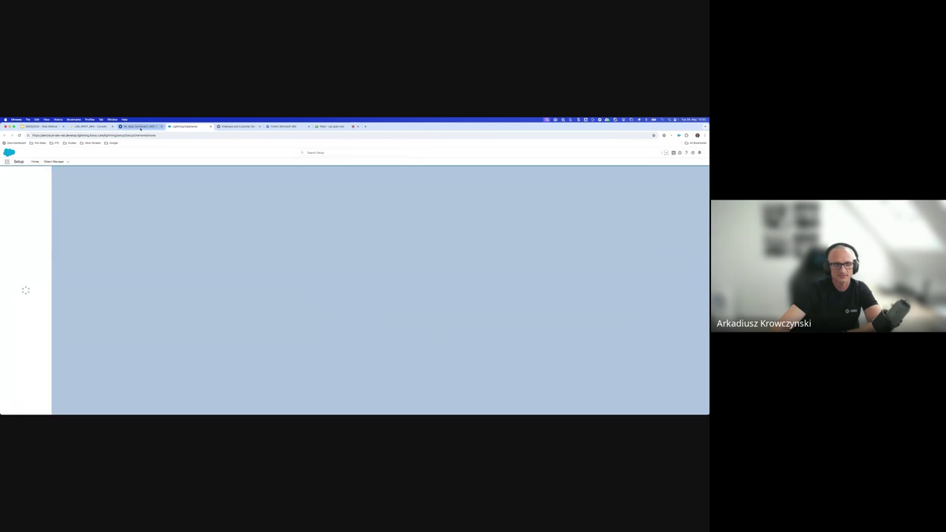
# Step: Go back to the end-user dashboard and try to launch the Adaptive Secure App
pyautogui.click(141, 128)
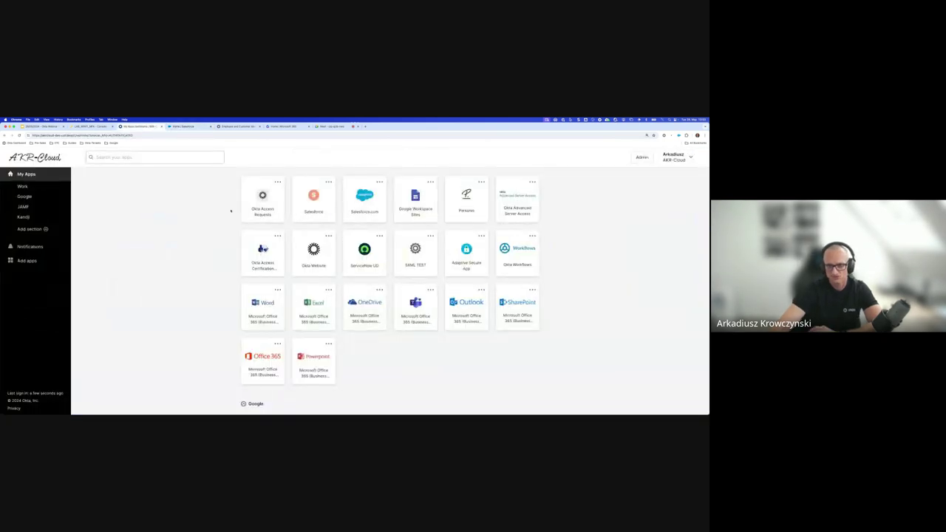
pyautogui.click(468, 266)
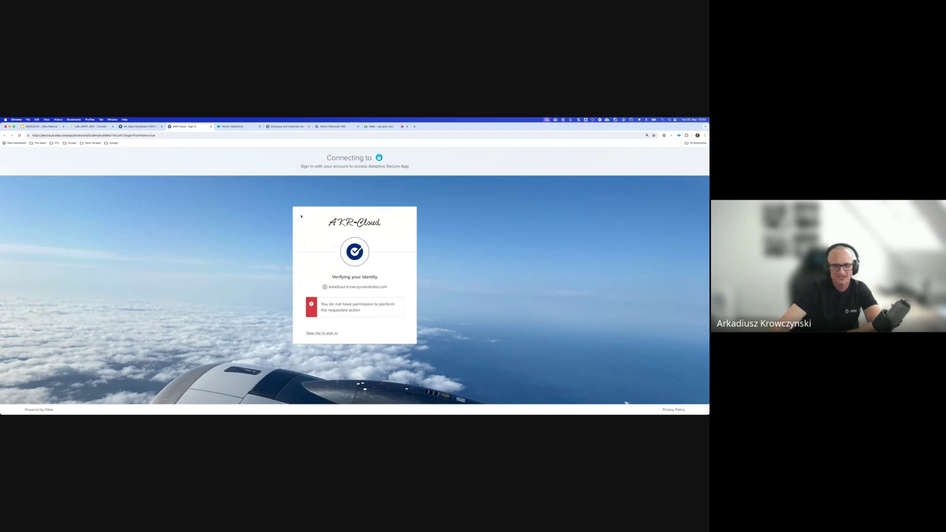
# Step: Open the Okta Admin console from the end-user dashboard and review its overview, tasks, Continuous Access and at-risk users
pyautogui.click(142, 126)
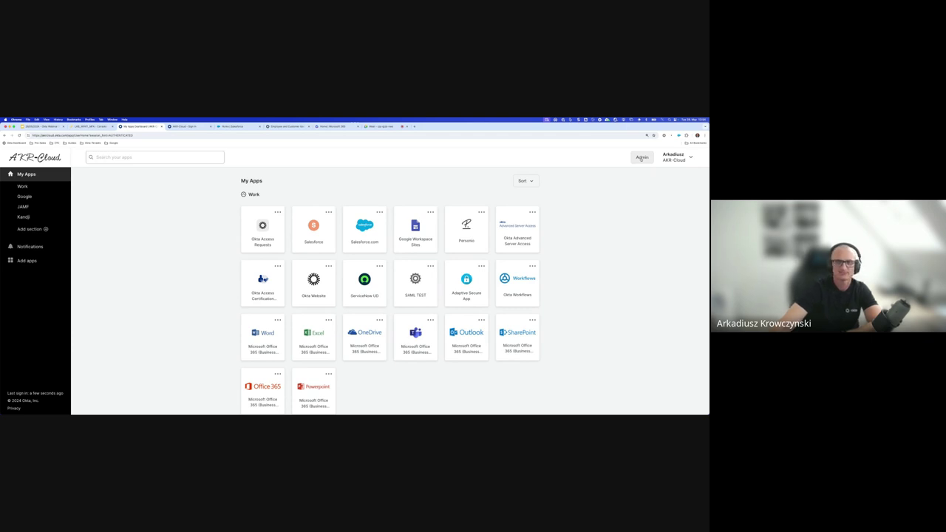
pyautogui.click(642, 157)
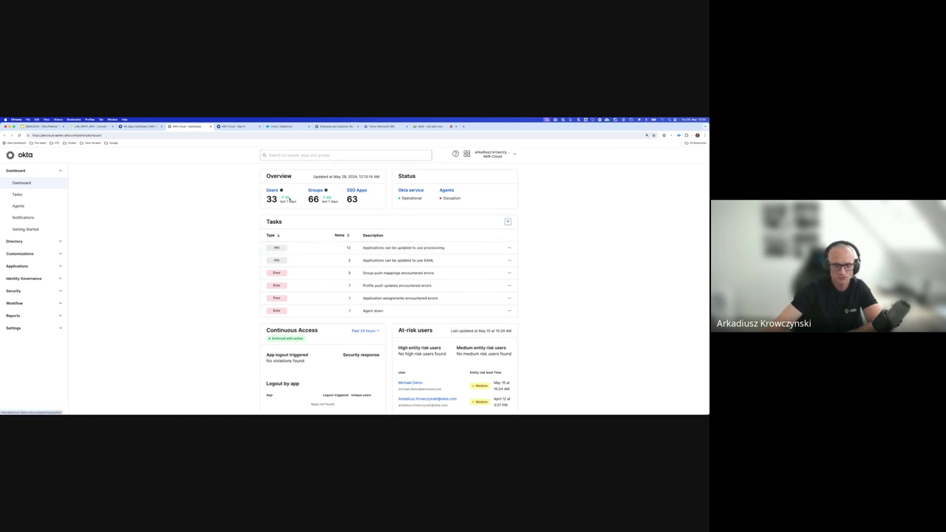
pyautogui.scroll(-1, 325, 229)
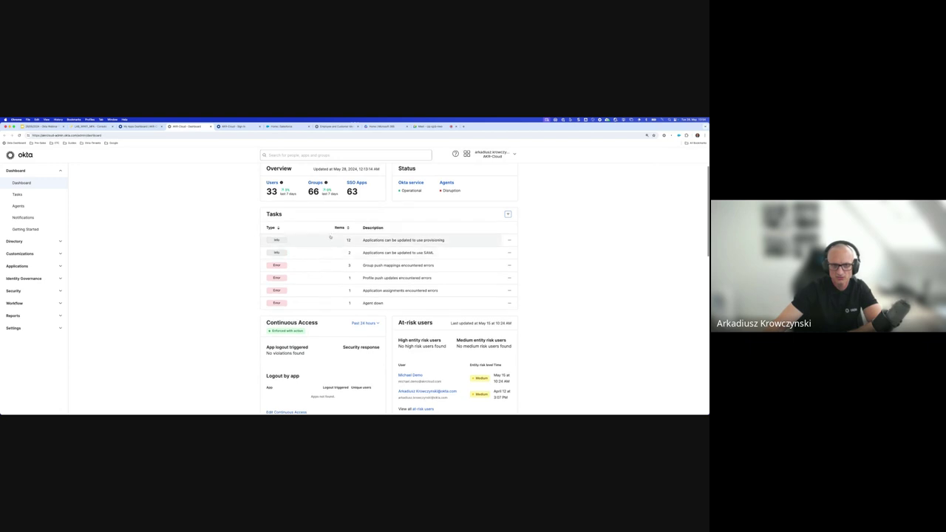
pyautogui.scroll(-3, 385, 266)
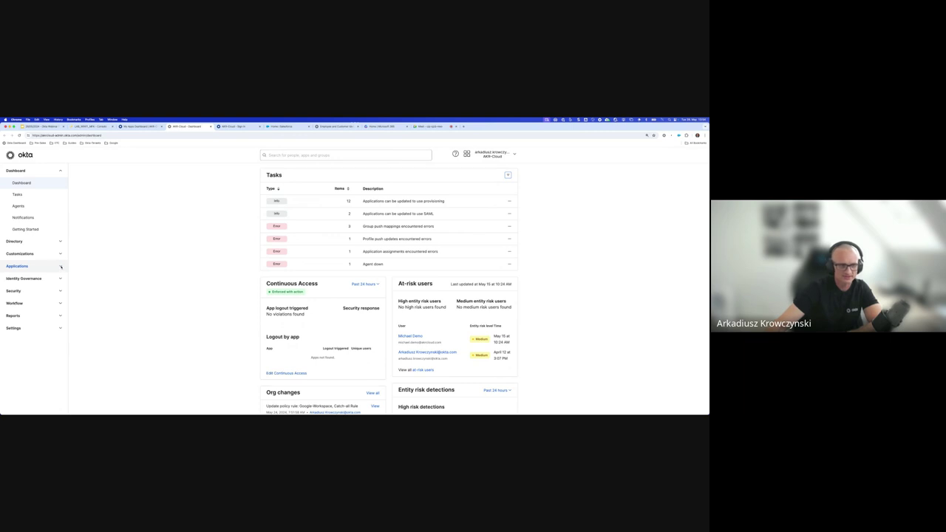
# Step: Open the Applications list and browse the App Integration Catalog, closing the rockstar extension overlay
pyautogui.click(60, 266)
pyautogui.click(48, 278)
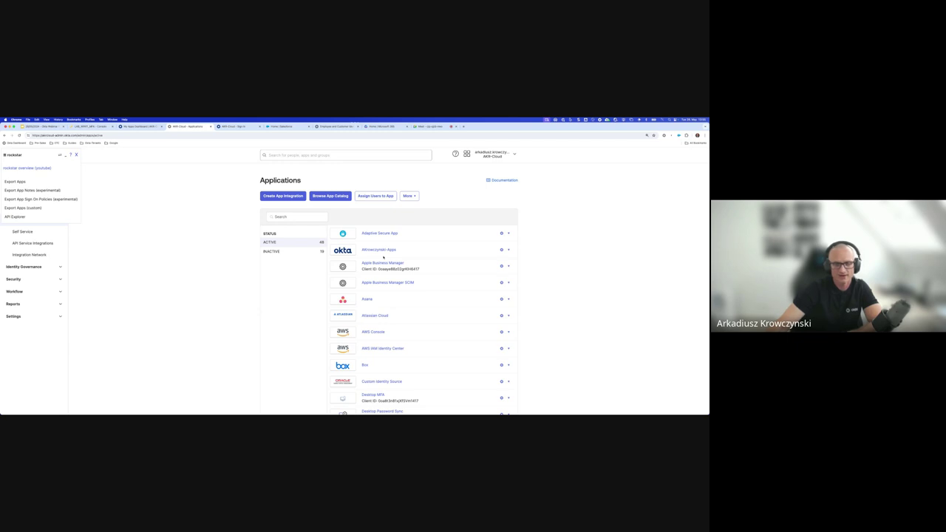
pyautogui.click(329, 196)
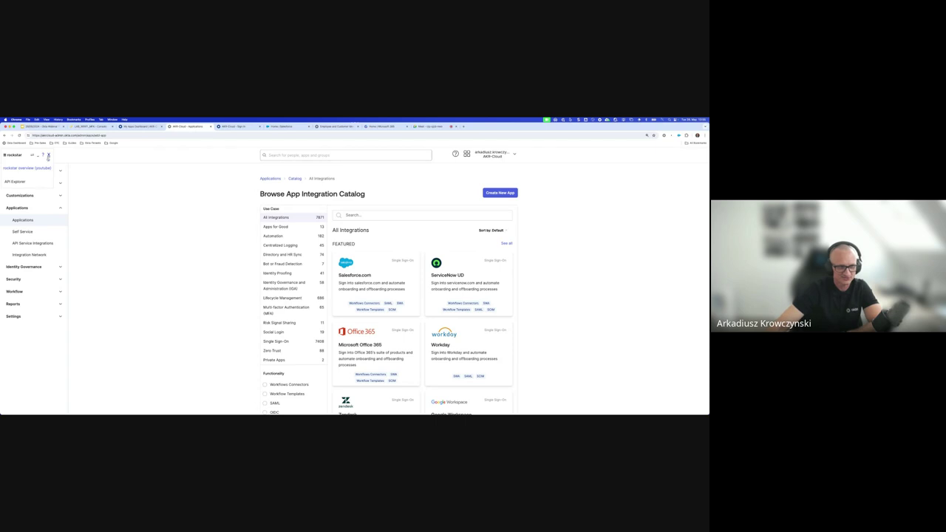
pyautogui.click(48, 155)
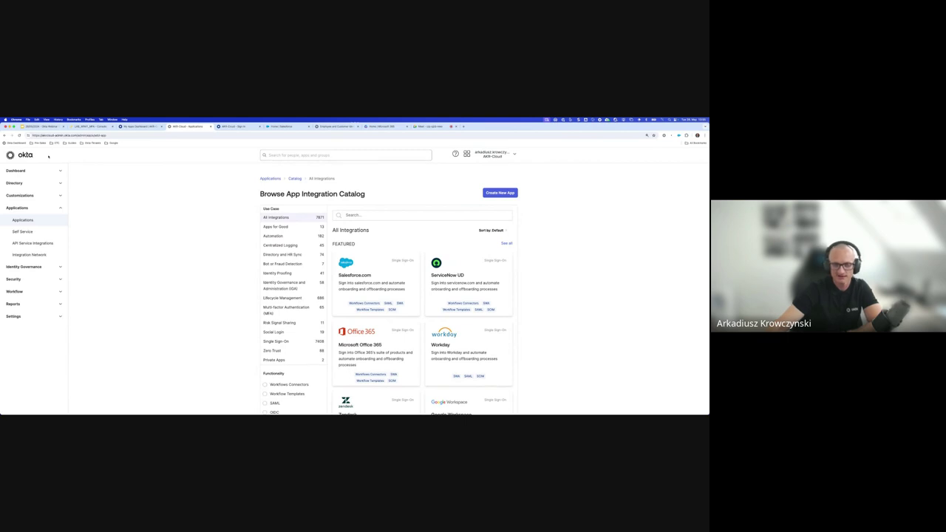
pyautogui.click(339, 215)
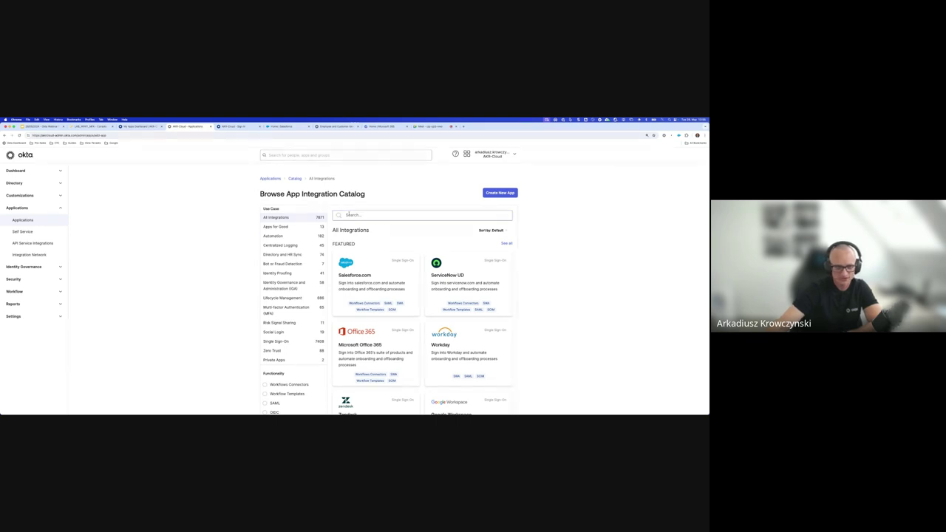
pyautogui.click(173, 220)
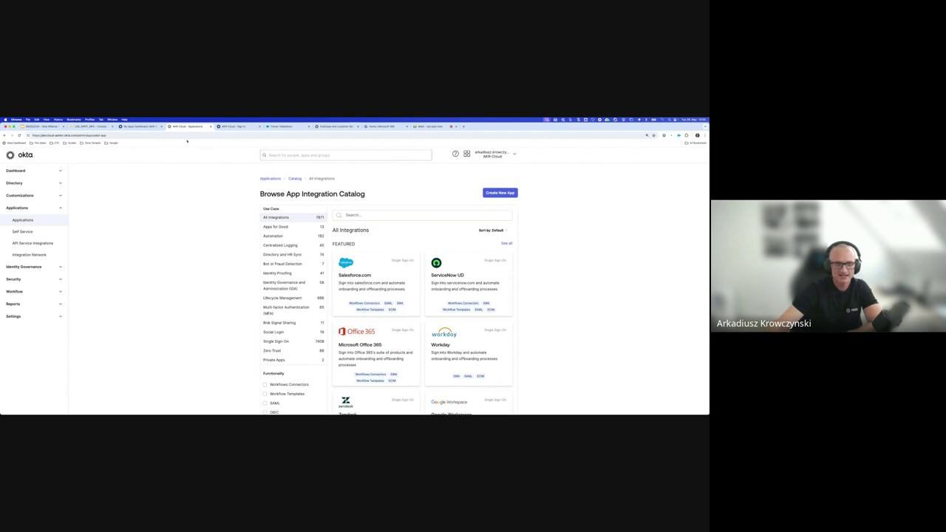
# Step: Open the Adaptive Secure App from the admin Applications list, enlarge the page and view the app's system log
pyautogui.click(150, 127)
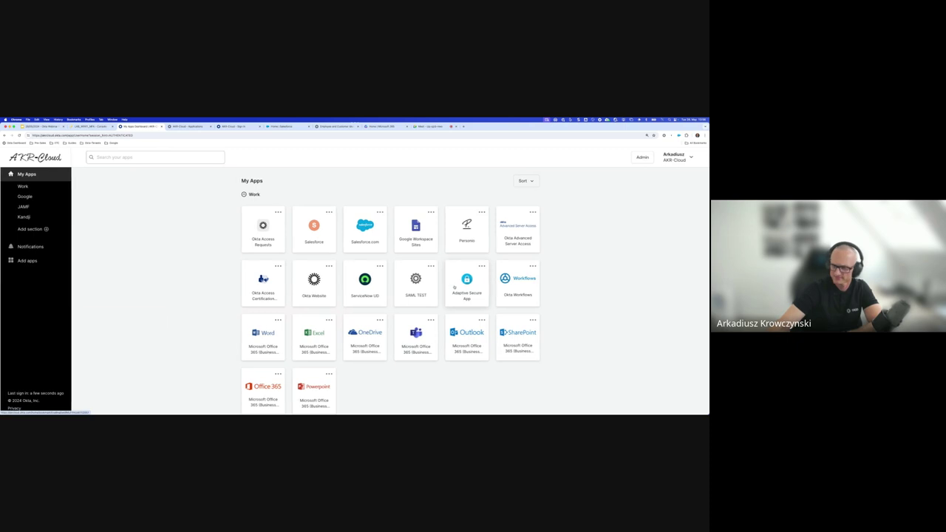
pyautogui.click(187, 126)
pyautogui.click(49, 221)
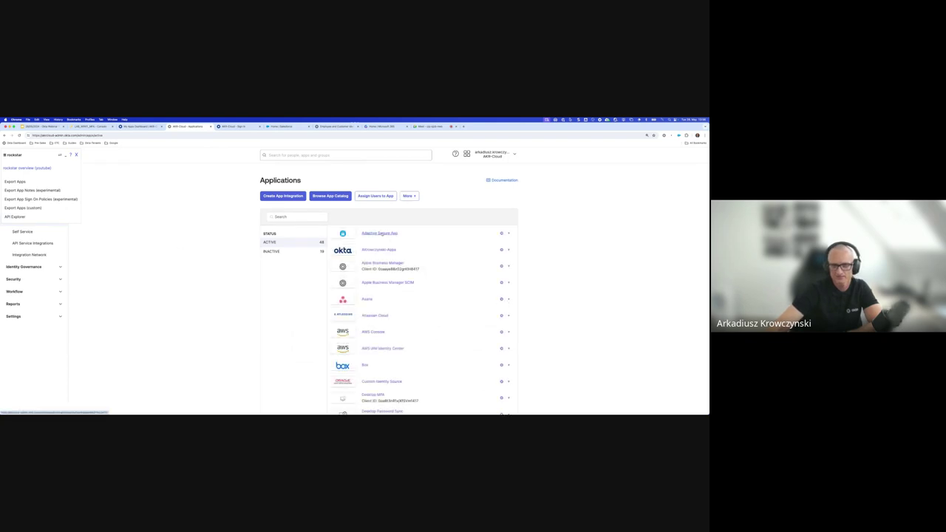
pyautogui.click(379, 233)
pyautogui.click(705, 135)
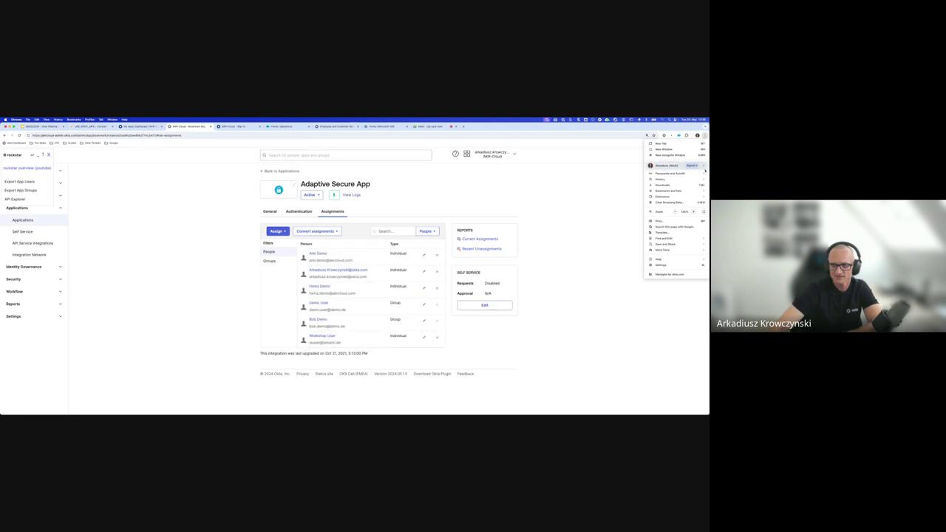
pyautogui.click(556, 218)
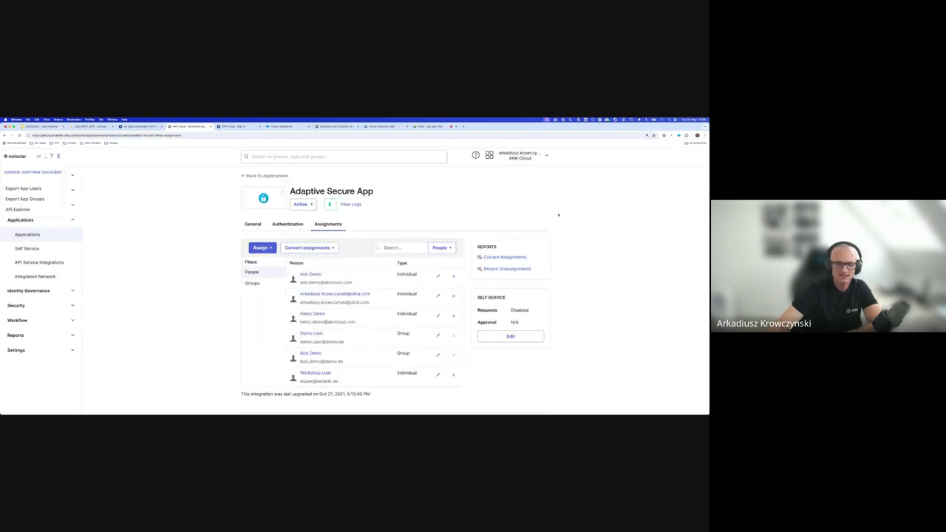
pyautogui.click(351, 205)
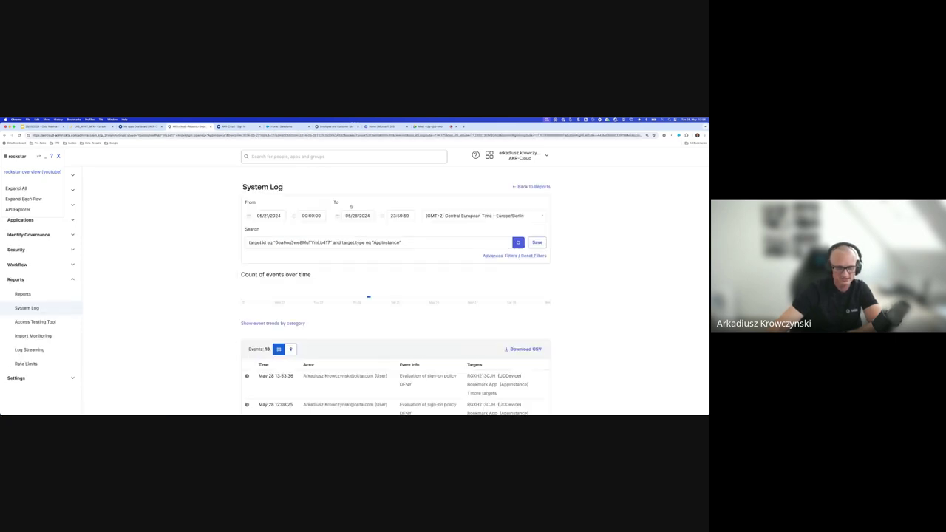
# Step: Expand all details of the newest sign-on policy evaluation event and examine its client, device and event attributes
pyautogui.scroll(-4, 304, 253)
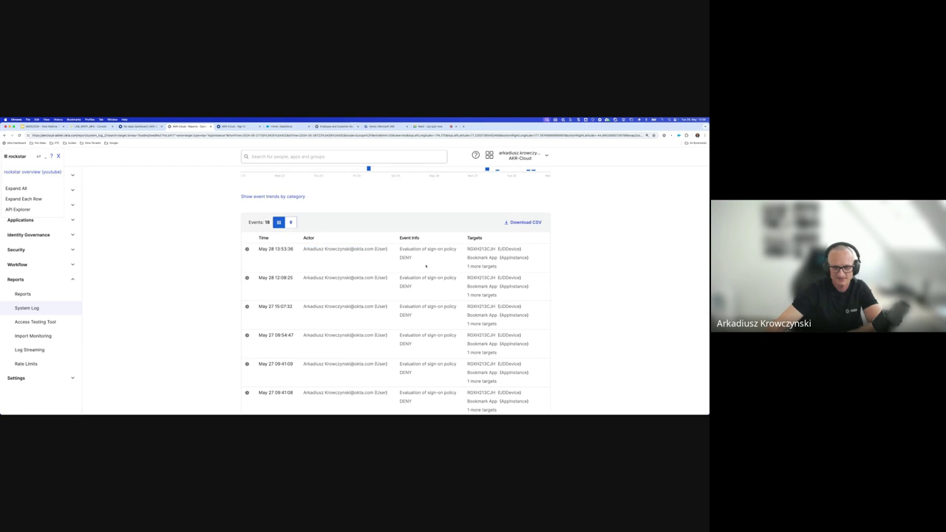
pyautogui.click(247, 250)
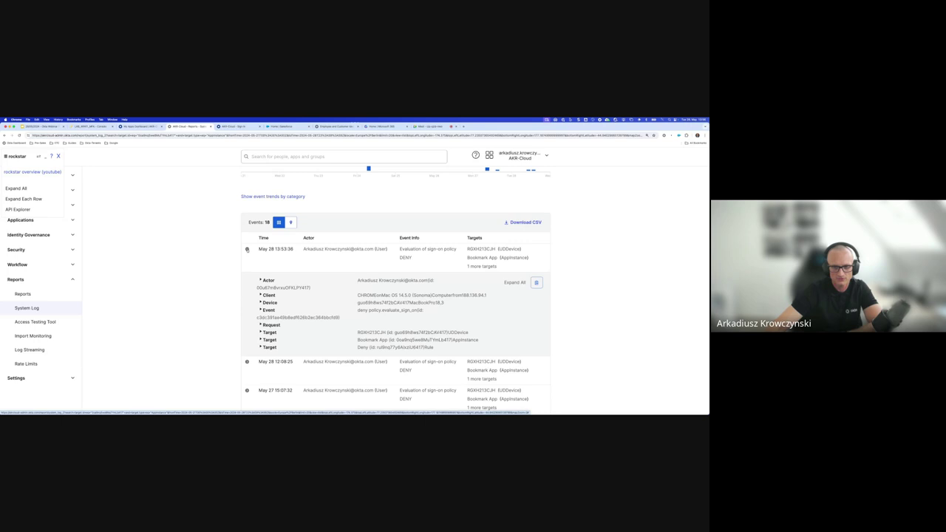
pyautogui.click(514, 282)
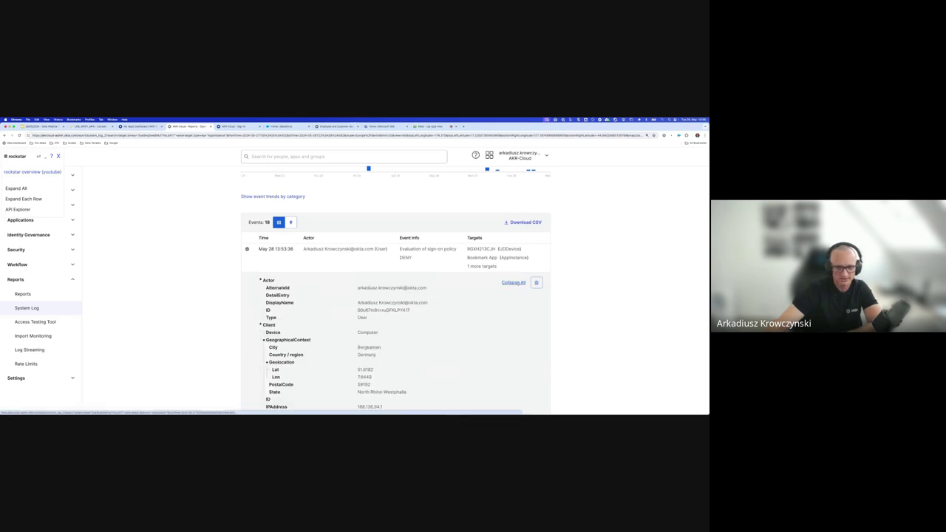
pyautogui.scroll(-5, 504, 299)
pyautogui.scroll(-3, 503, 299)
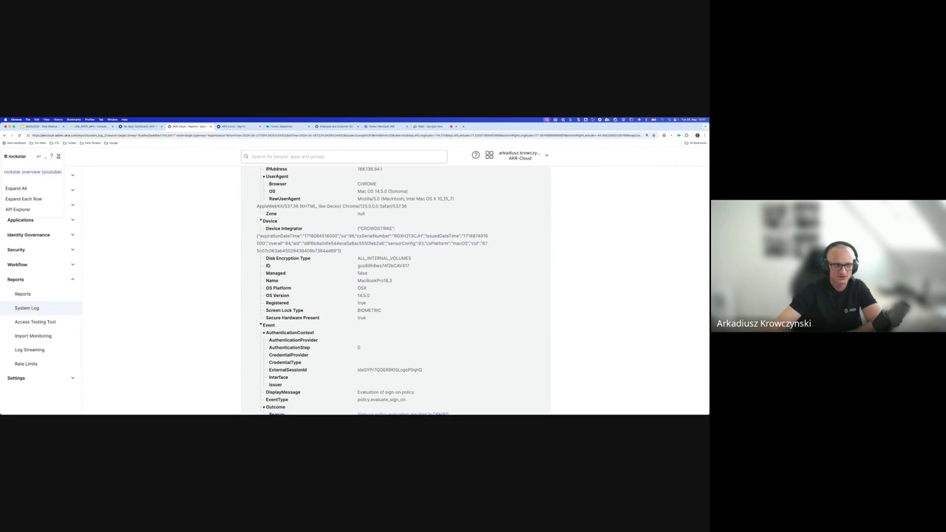
pyautogui.click(58, 156)
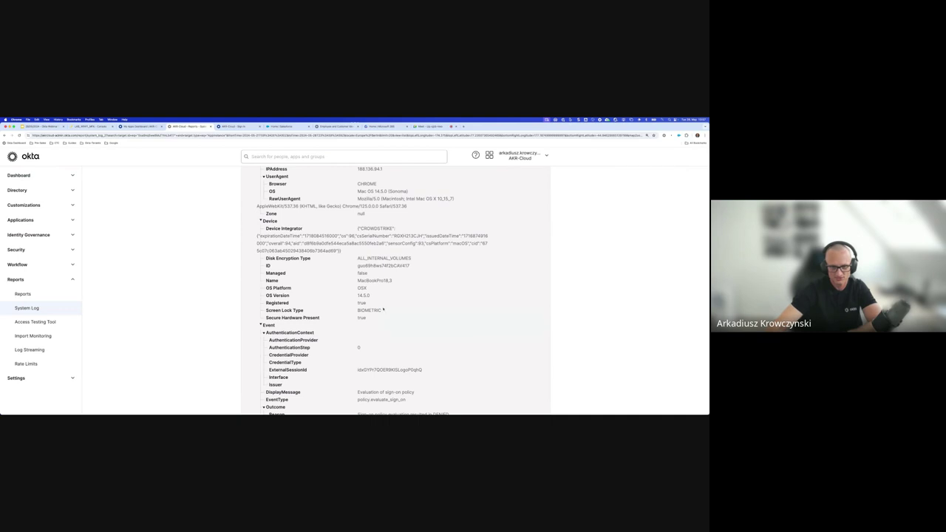
pyautogui.scroll(3, 383, 309)
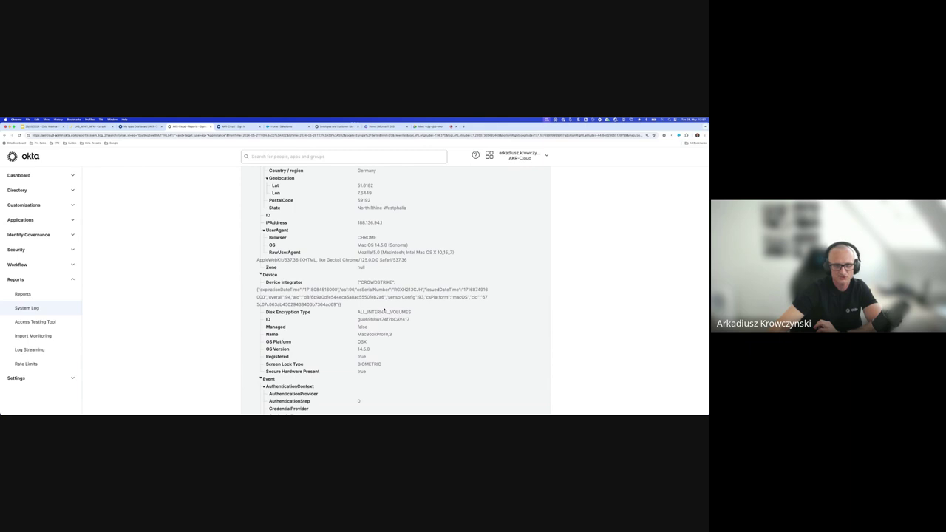
pyautogui.click(51, 127)
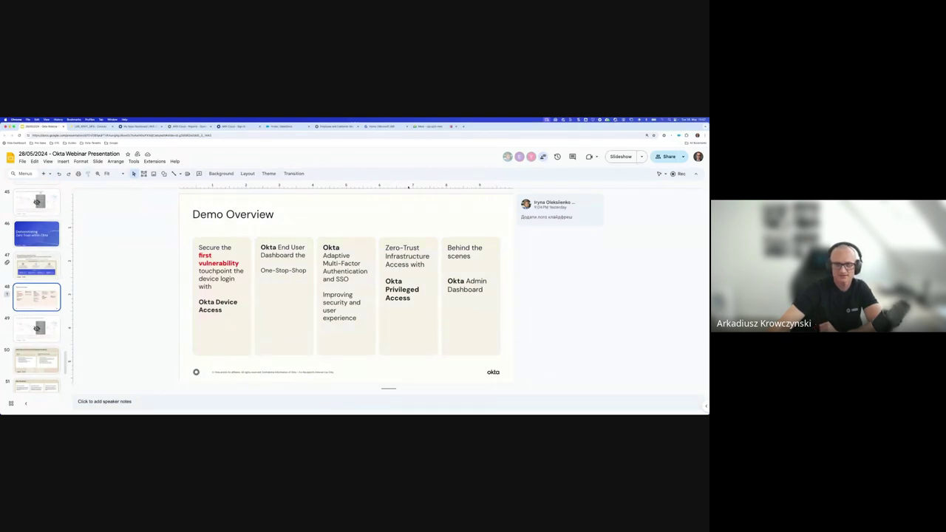
pyautogui.click(420, 126)
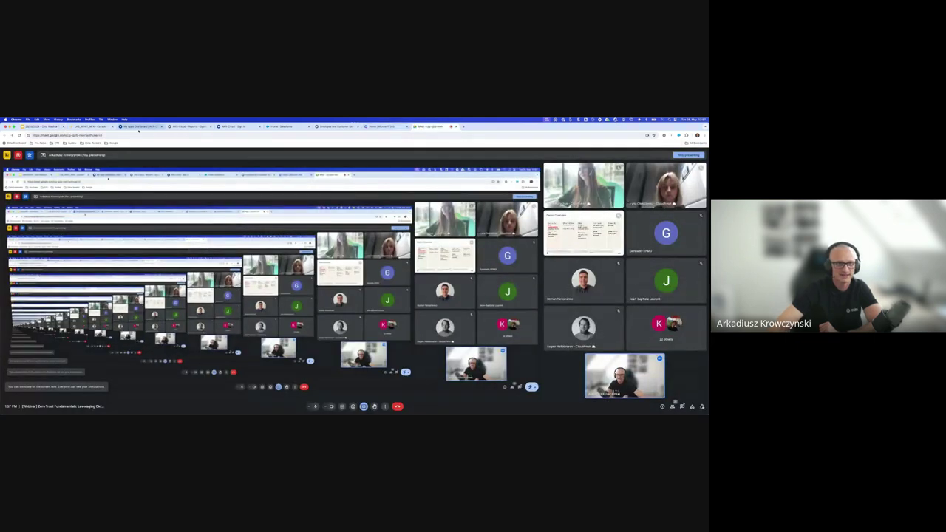
# Step: Open the Okta Privileged Access dashboard from its desktop client, sign in with the demo account and approve the client's credential request
pyautogui.click(140, 127)
pyautogui.click(555, 120)
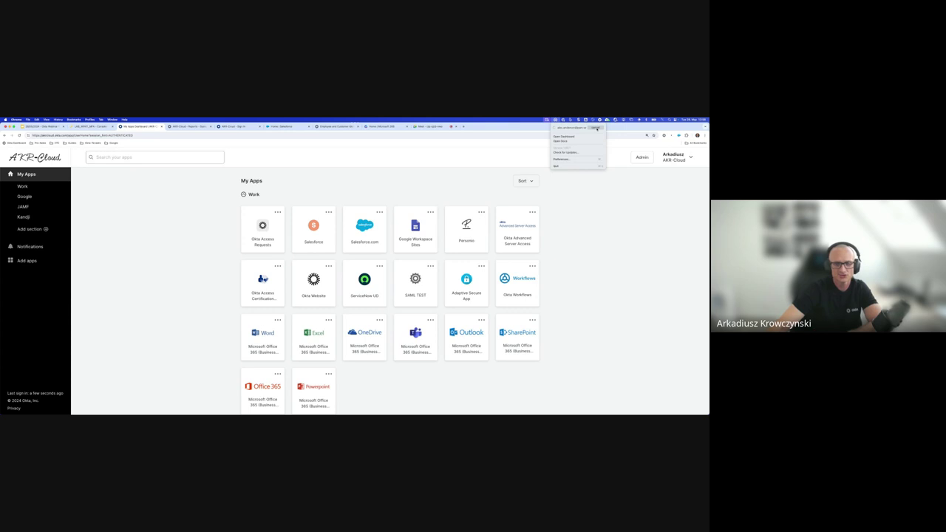
pyautogui.click(561, 137)
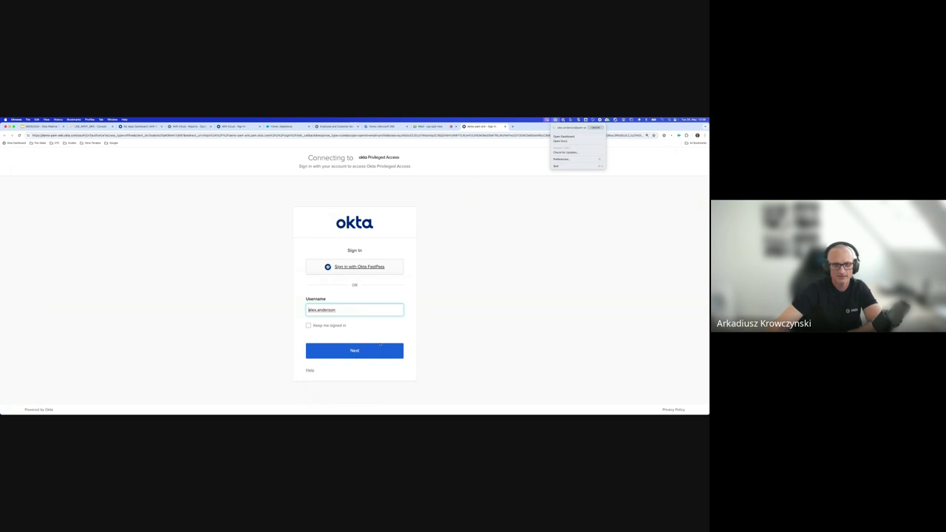
pyautogui.click(368, 355)
pyautogui.click(368, 355)
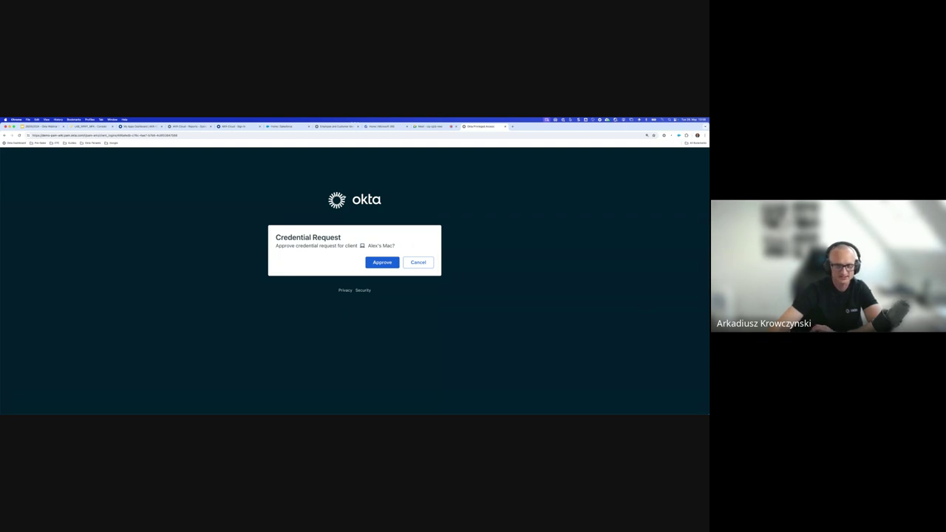
pyautogui.click(384, 262)
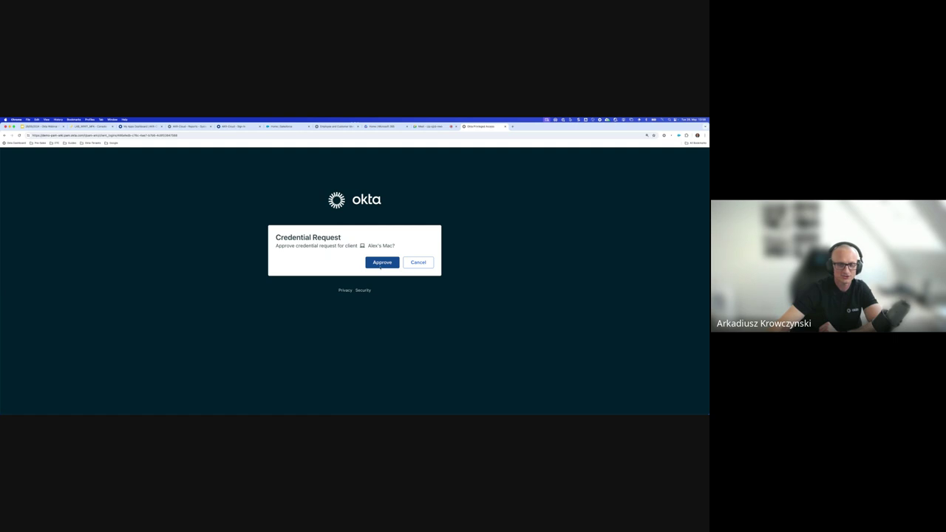
pyautogui.click(383, 264)
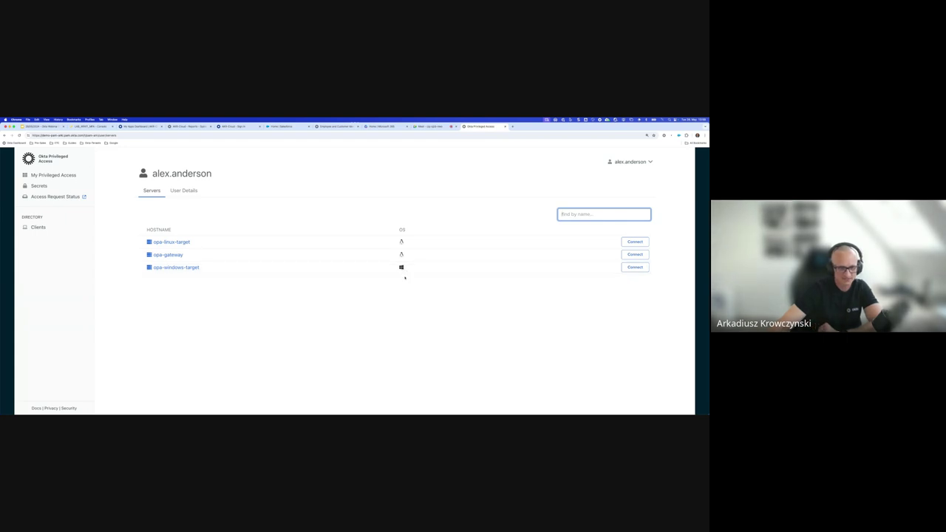
# Step: Connect to opa-windows-target over RDP with the shared admin account that uses an Okta Gateway, session recording and MFA
pyautogui.click(635, 268)
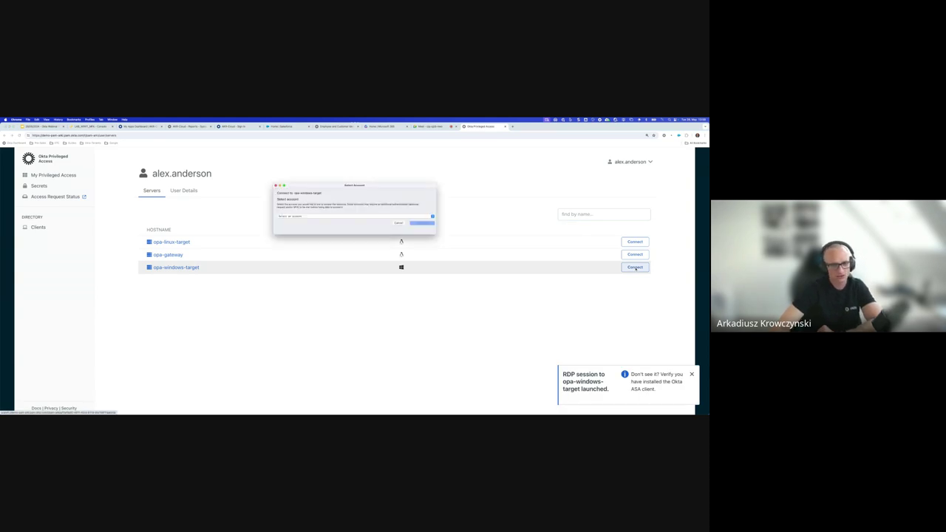
pyautogui.click(293, 216)
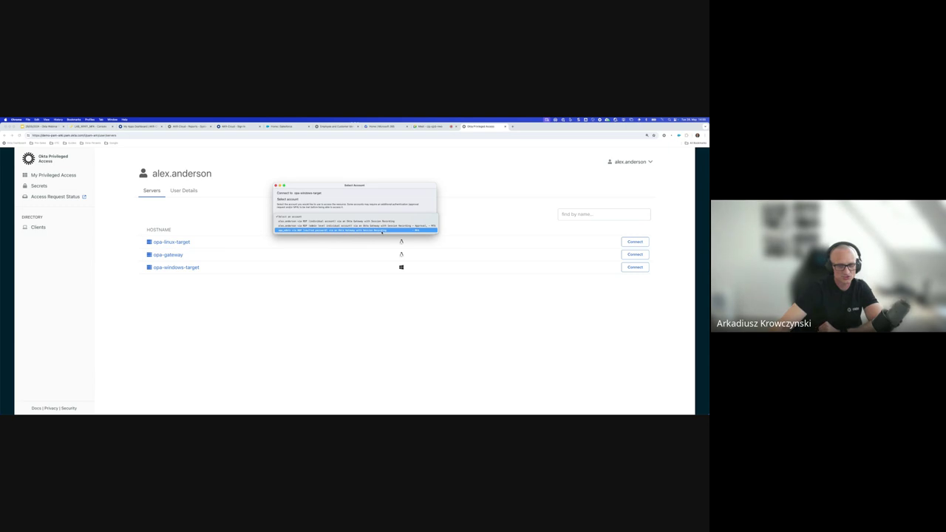
pyautogui.click(382, 232)
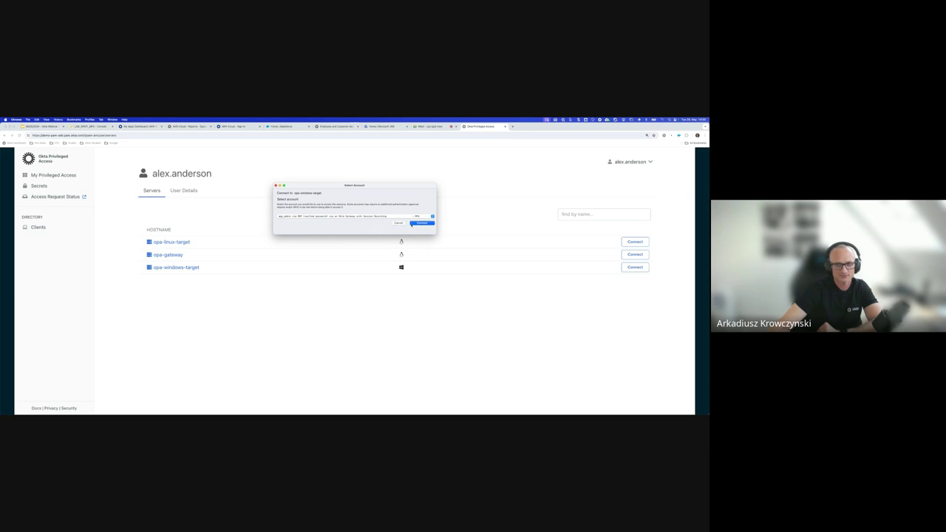
pyautogui.click(413, 223)
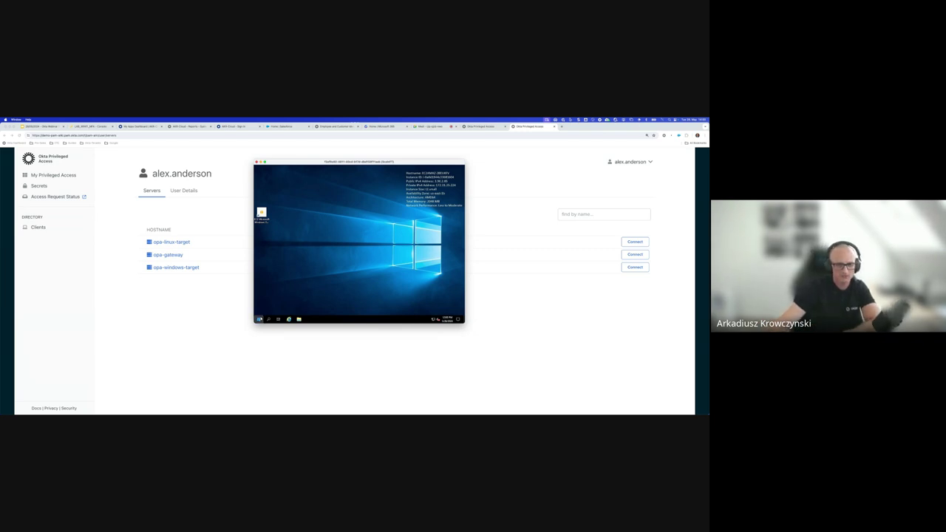
# Step: Sign out of the remote Windows session on opa-windows-target
pyautogui.click(258, 318)
pyautogui.click(259, 270)
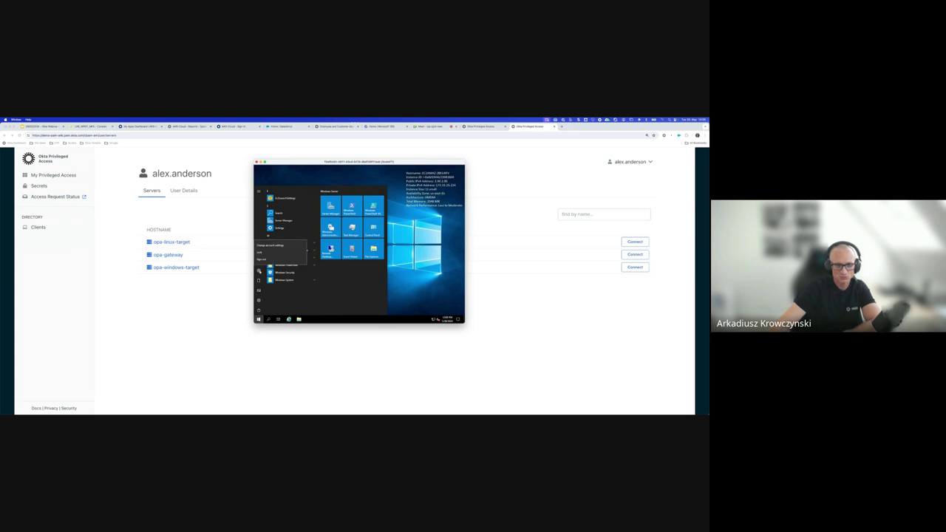
pyautogui.click(267, 259)
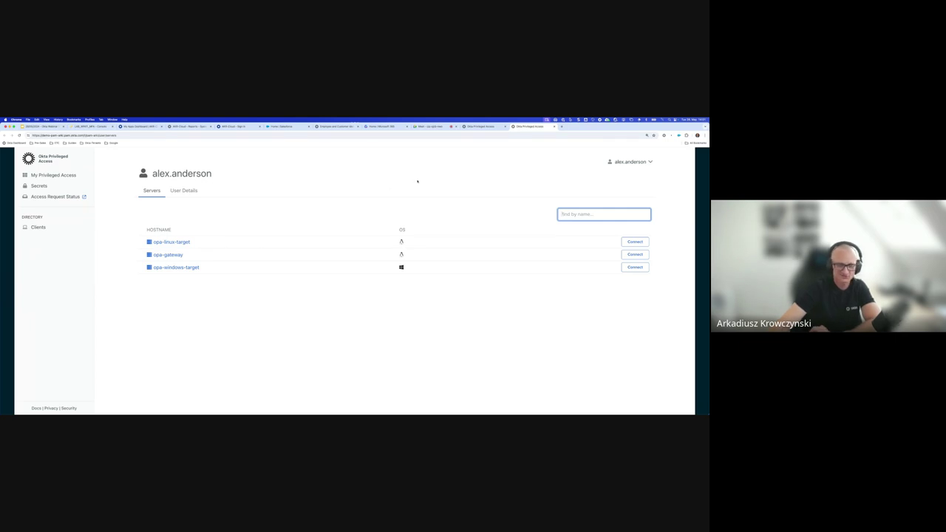
# Step: Switch to the Google Meet call and open the options for the ongoing screen presentation
pyautogui.click(428, 127)
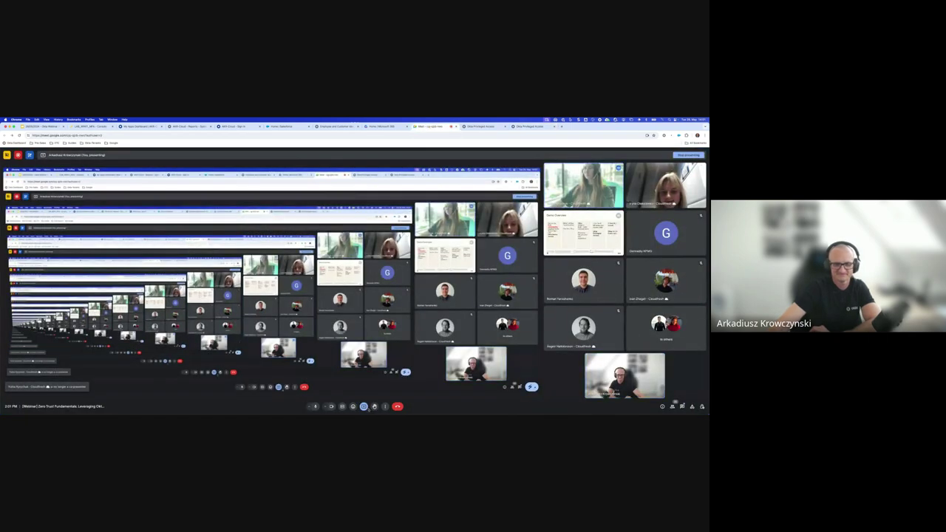
pyautogui.click(363, 406)
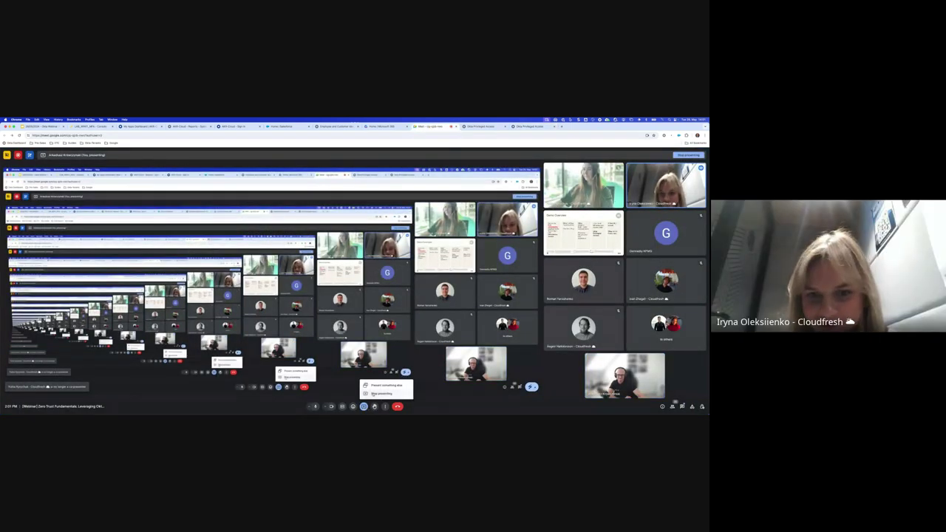